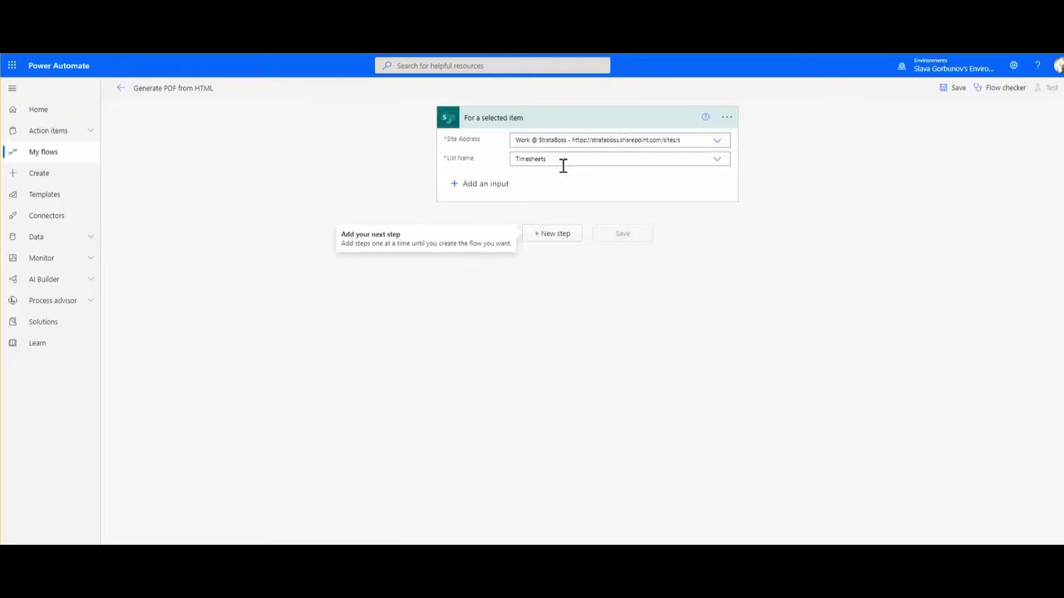
Step: Add an Initialize variable step after the trigger defining HTMLText as a String
click(554, 234)
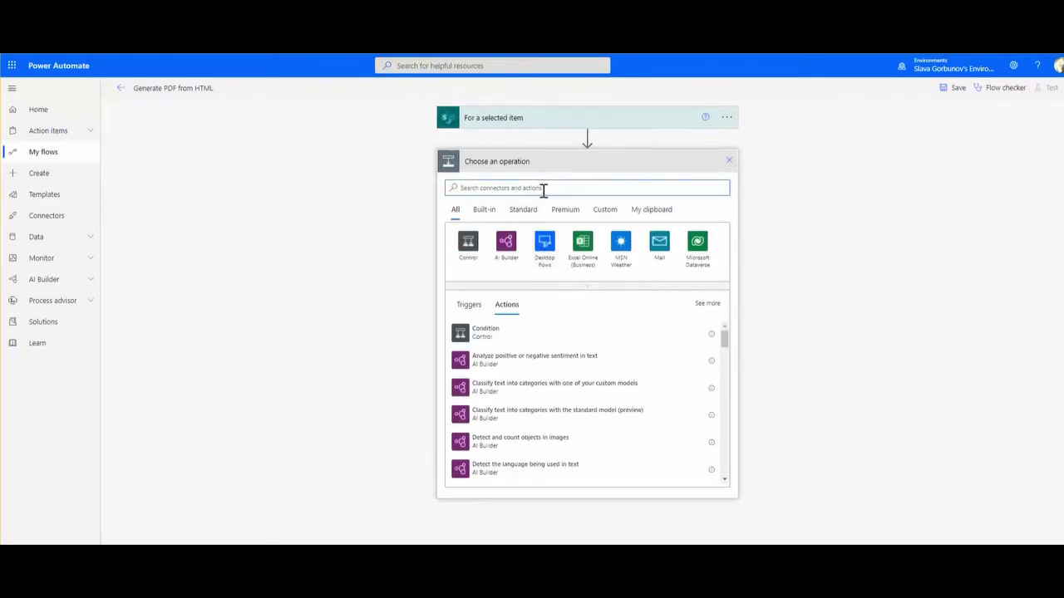
text(initi)
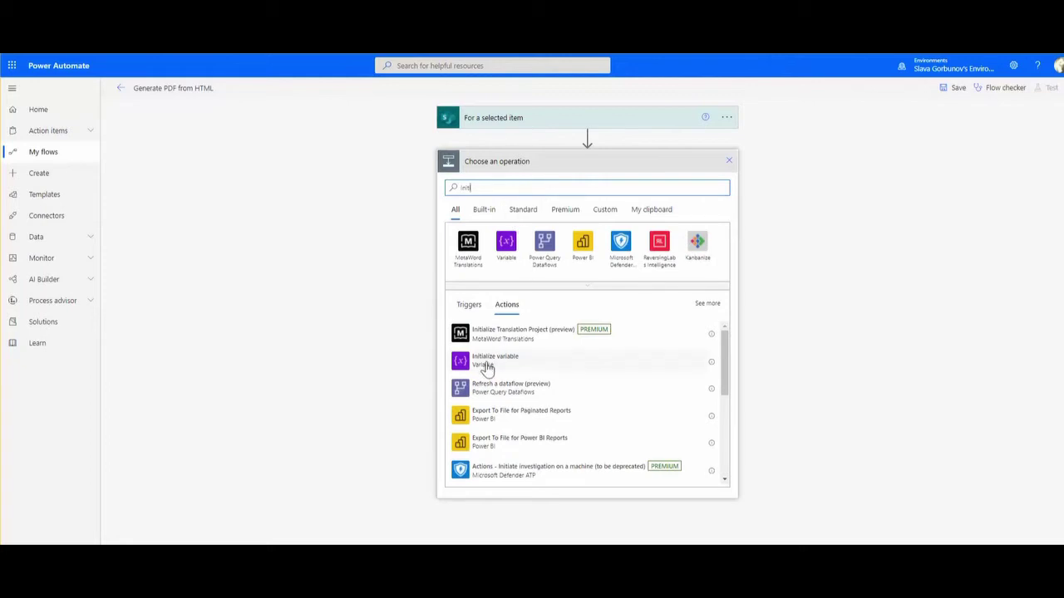
click(489, 365)
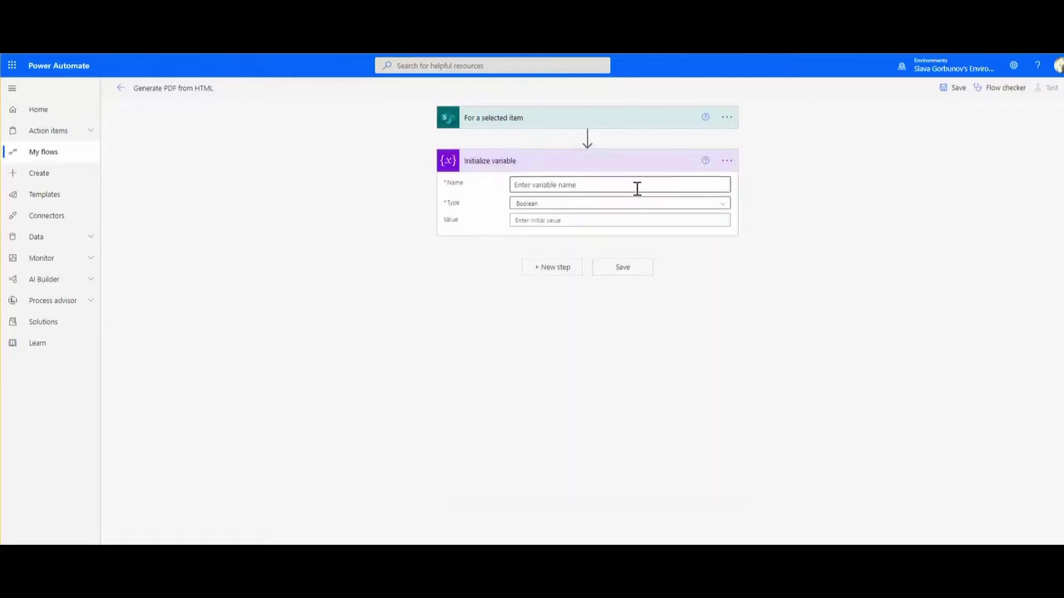
click(637, 188)
text(HTMLText)
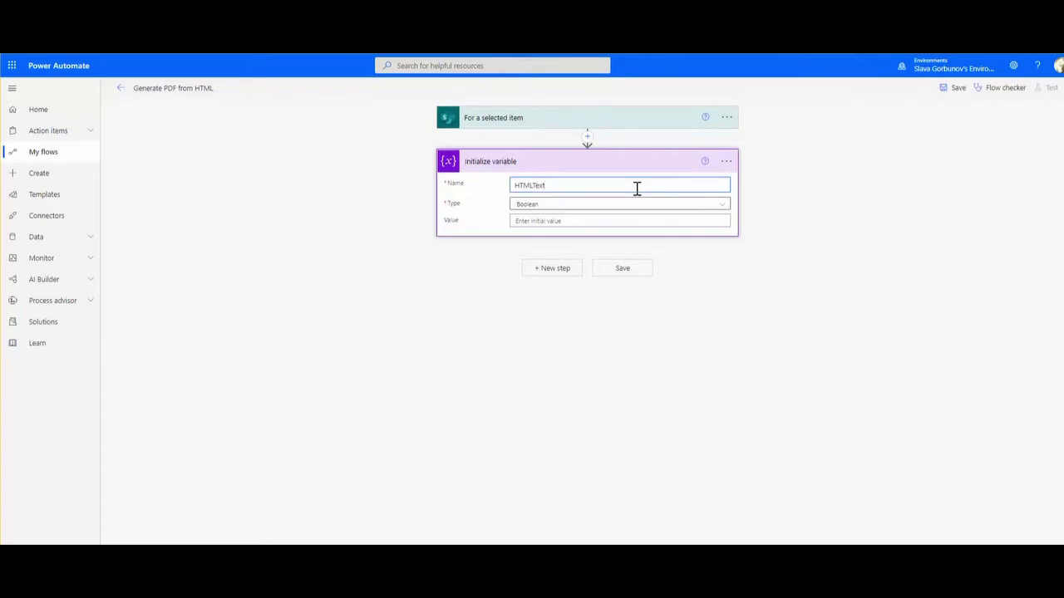
click(615, 208)
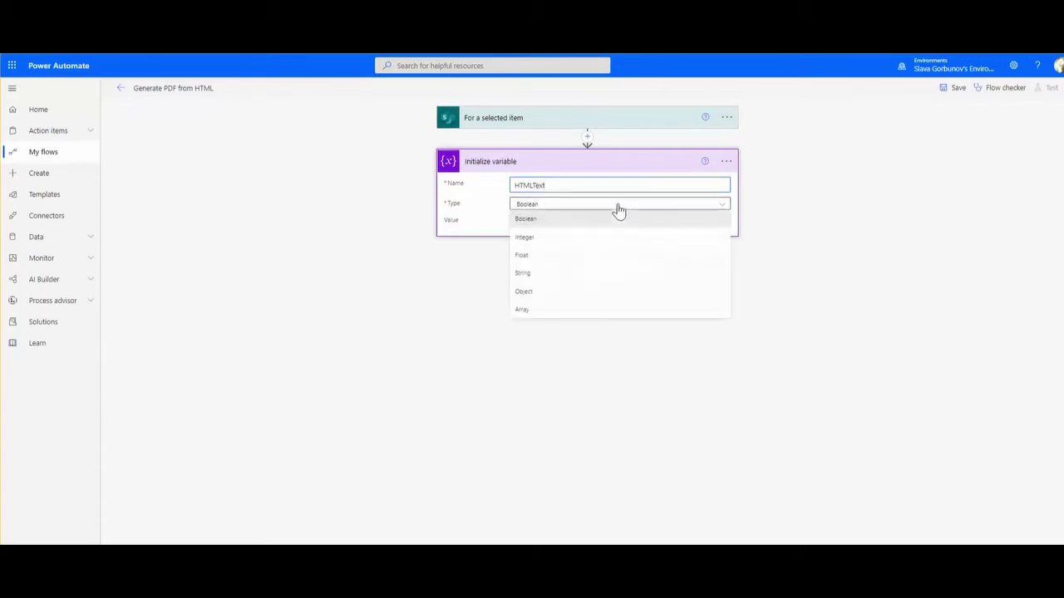
click(553, 274)
Step: Set HTMLText's value to <p>PDF document for</p> plus a paragraph with the User name token
click(556, 220)
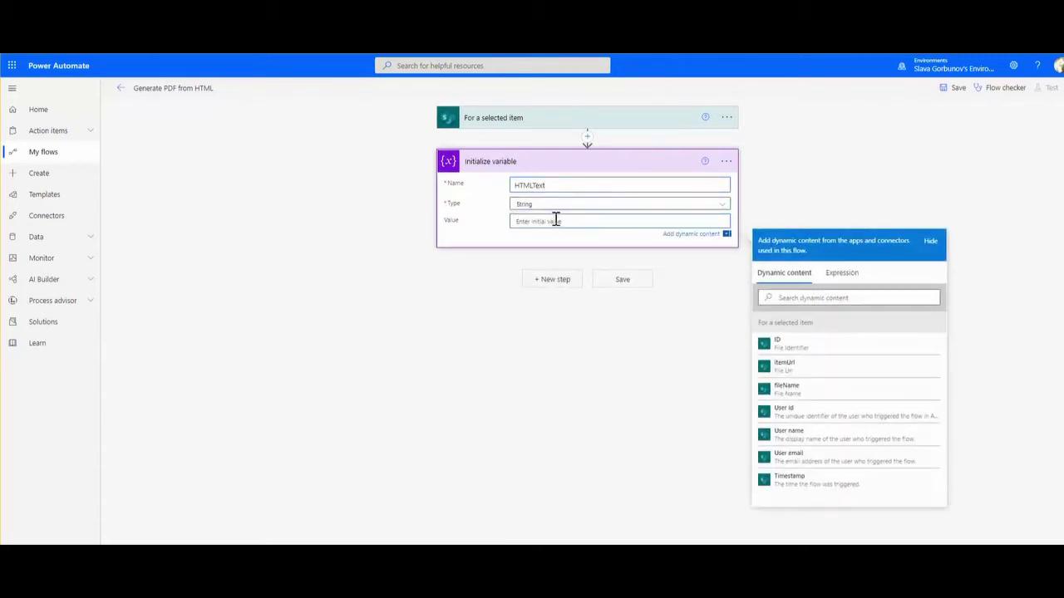
text(<p>PDF document for</p>)
key(Return)
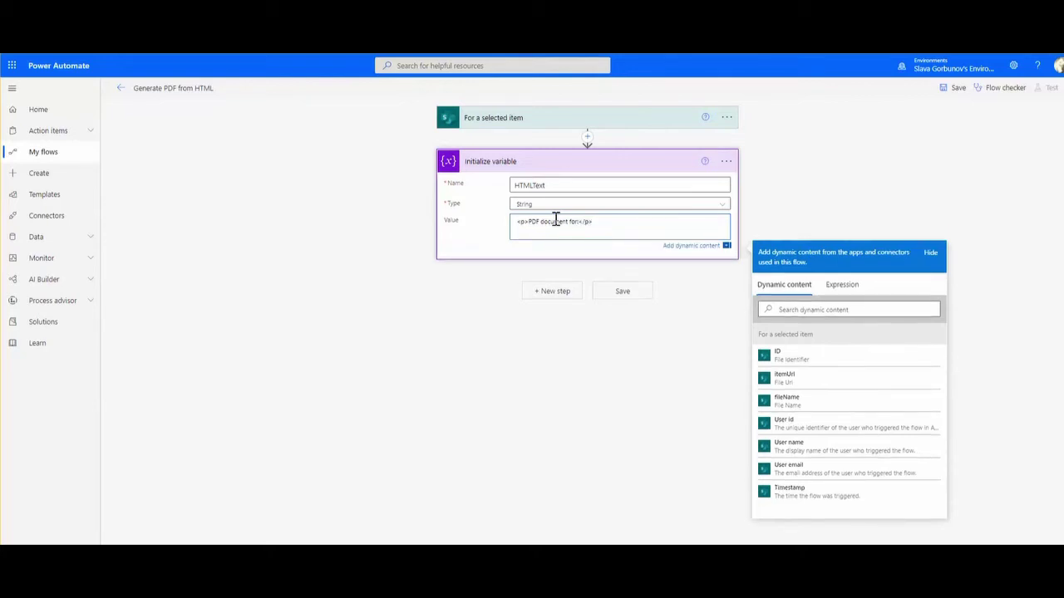
text(<p>)
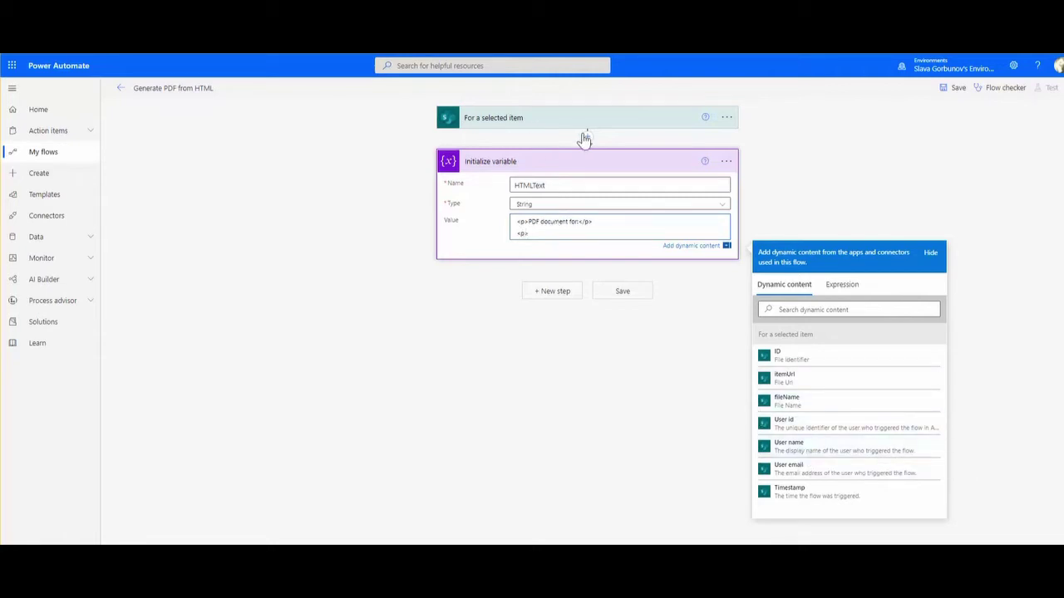
click(794, 448)
click(590, 234)
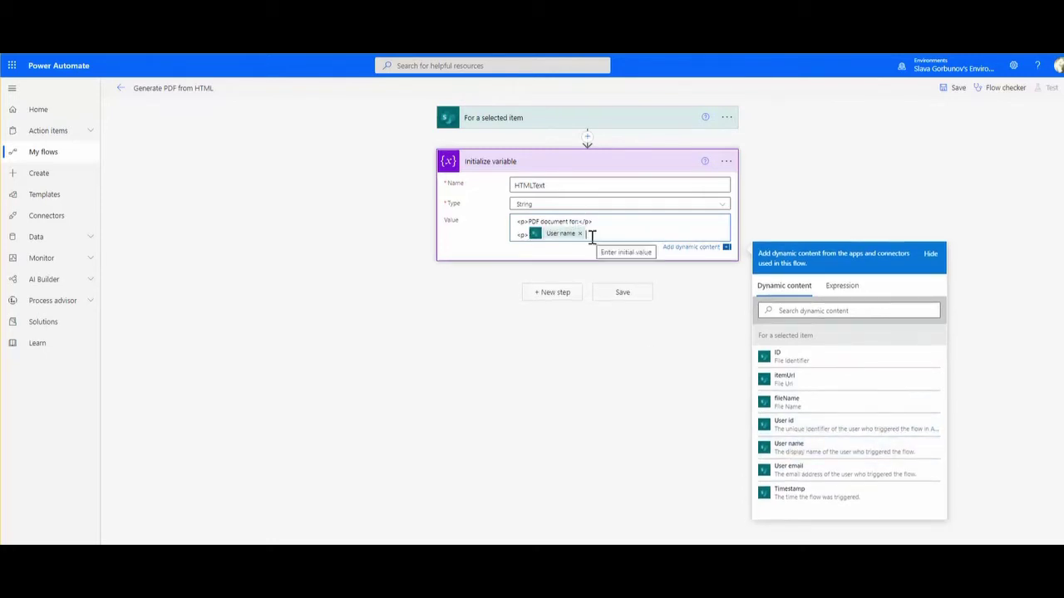
text(</p>)
Step: Title the variable step HTMLText, save the flow, and dismiss the SharePoint tip
click(726, 161)
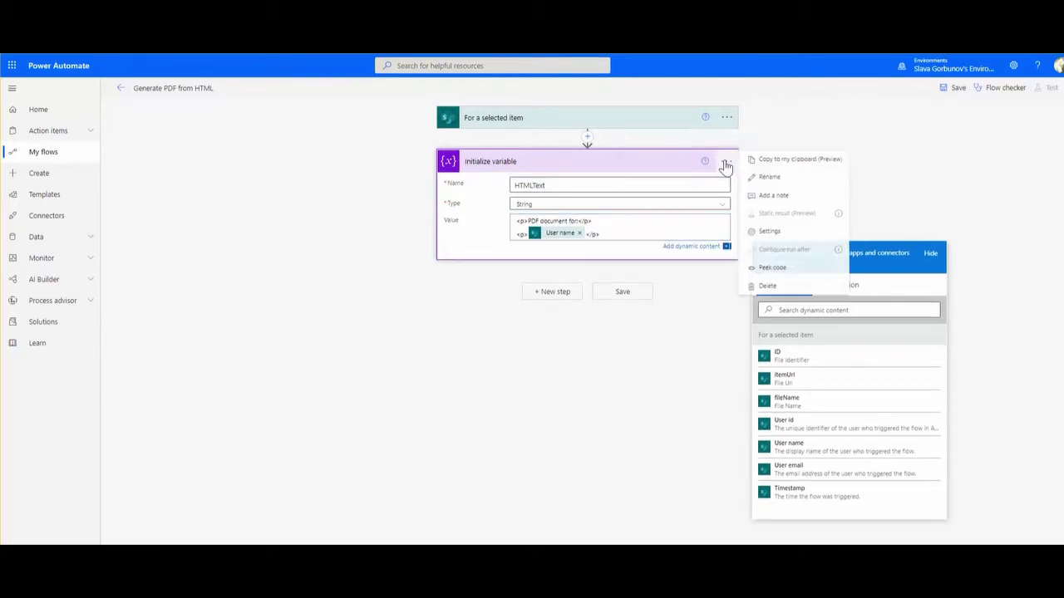
click(770, 177)
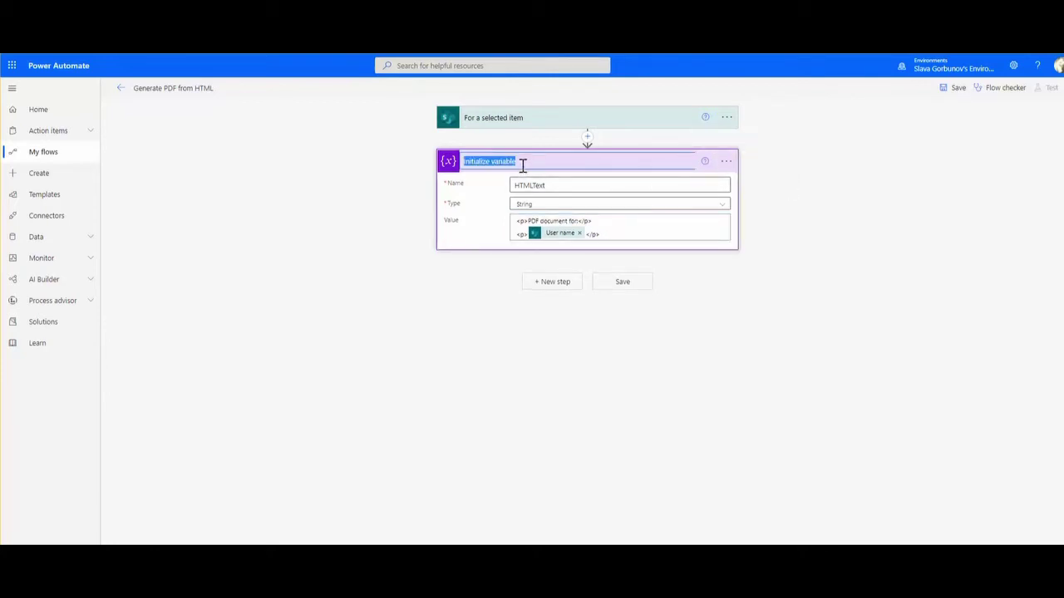
text(HTMLText)
key(Return)
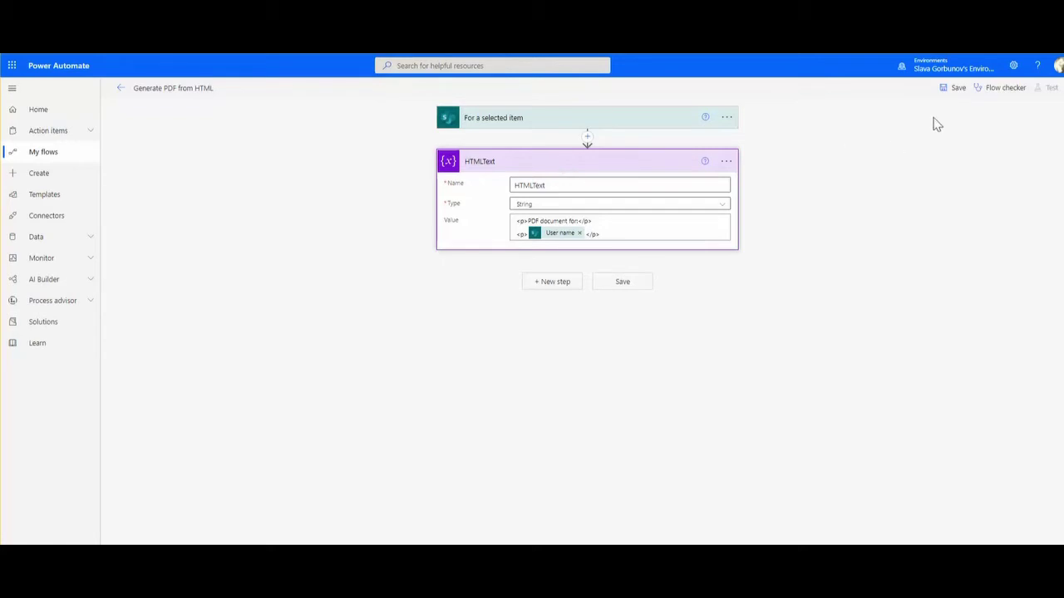
click(954, 90)
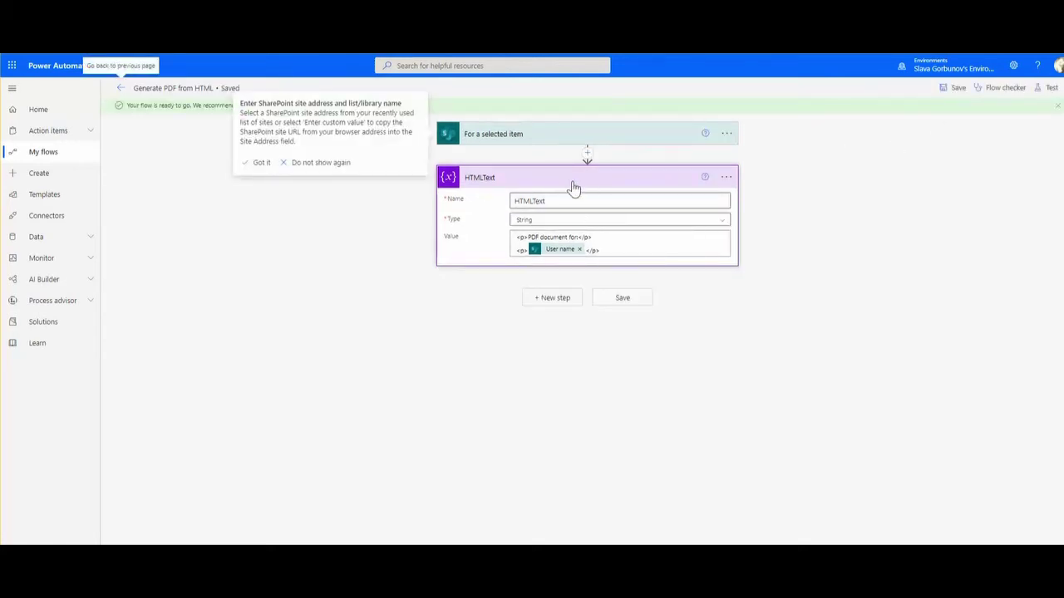
click(313, 163)
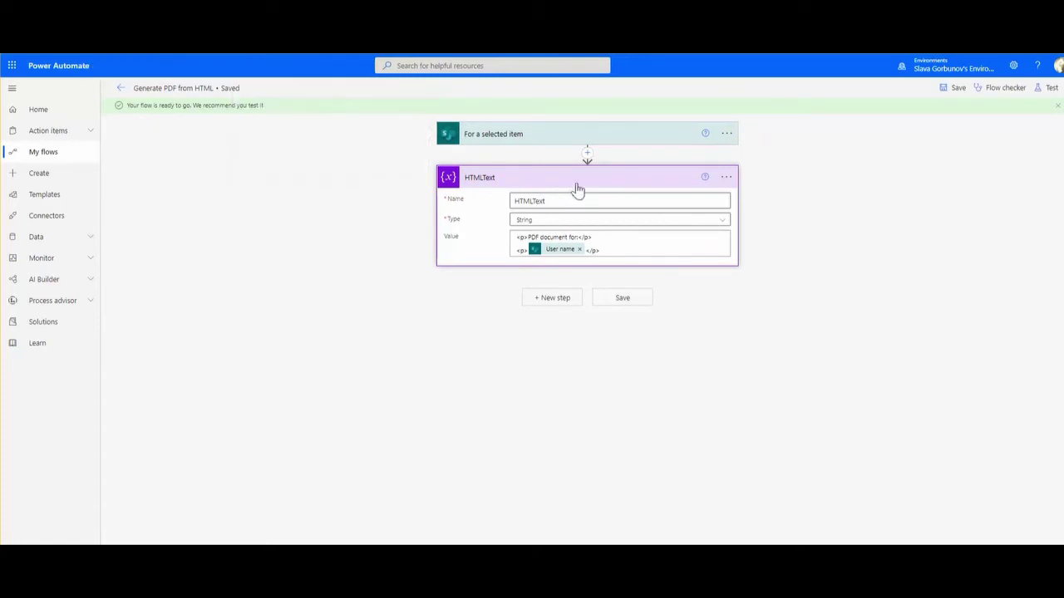
Step: Add a OneDrive for Business Create file step after HTMLText
click(551, 299)
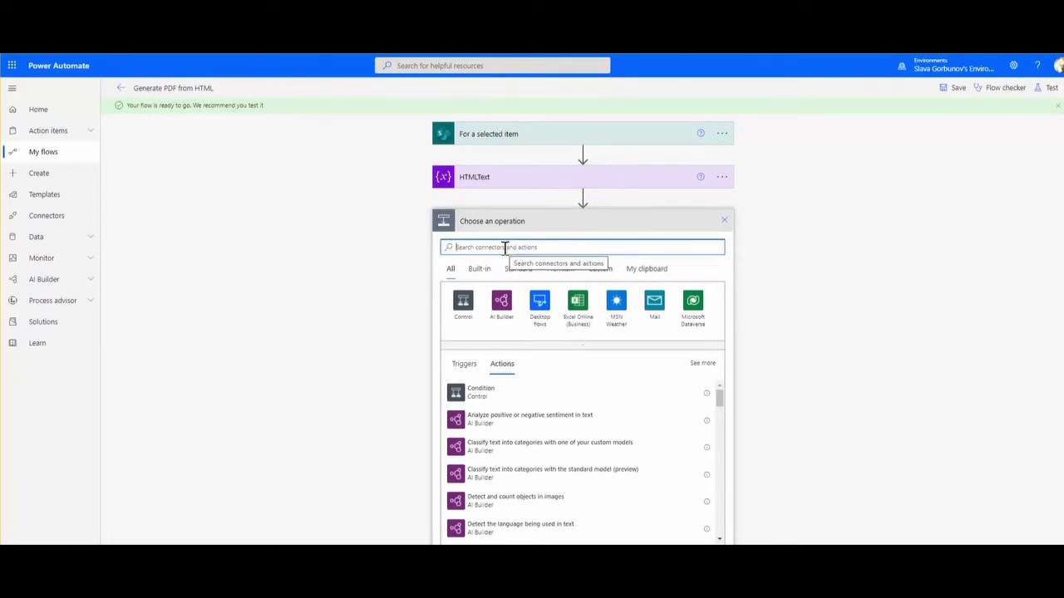
text(cile)
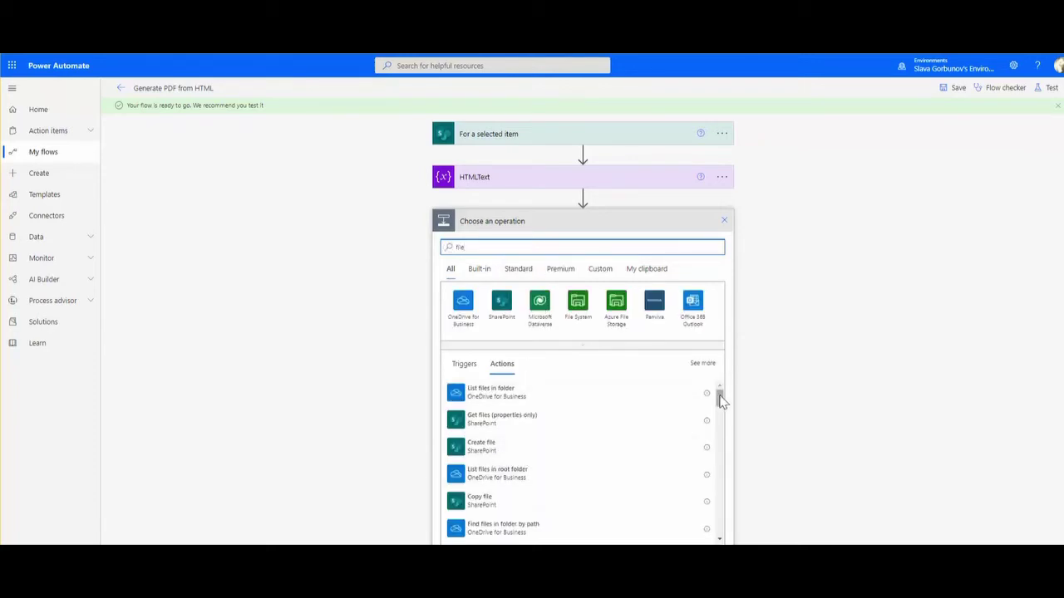
drag(721, 400, 724, 430)
click(481, 424)
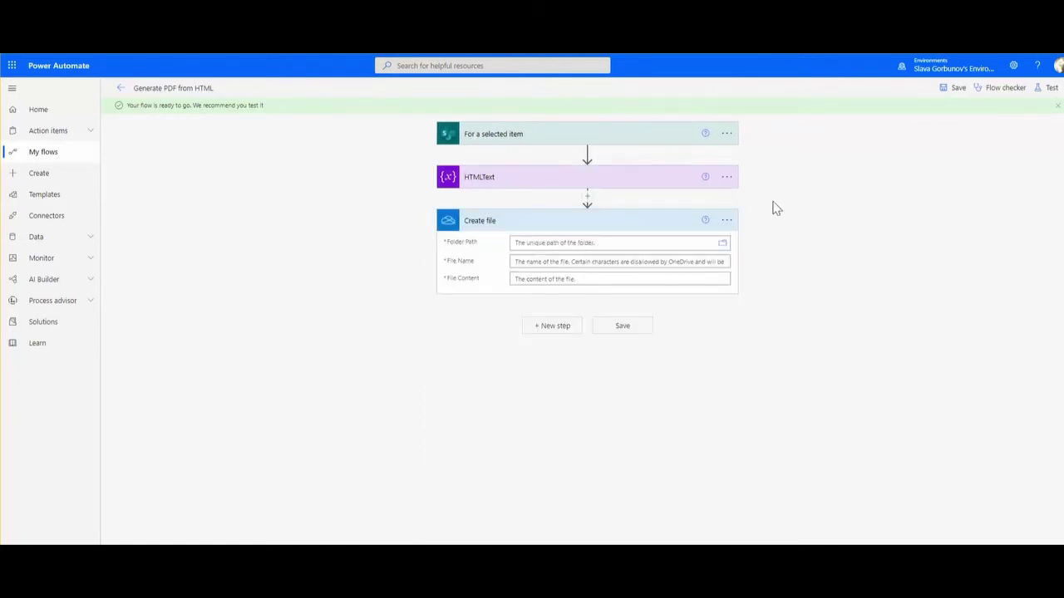
Step: Save into /Documents with file name User id plus .html and HTMLText as content
click(722, 245)
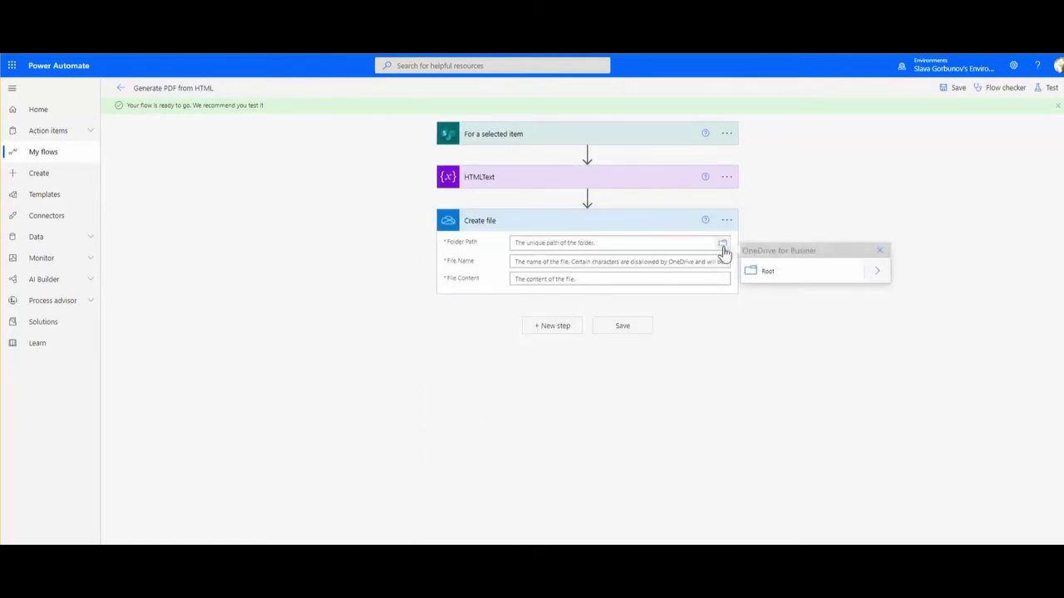
click(874, 277)
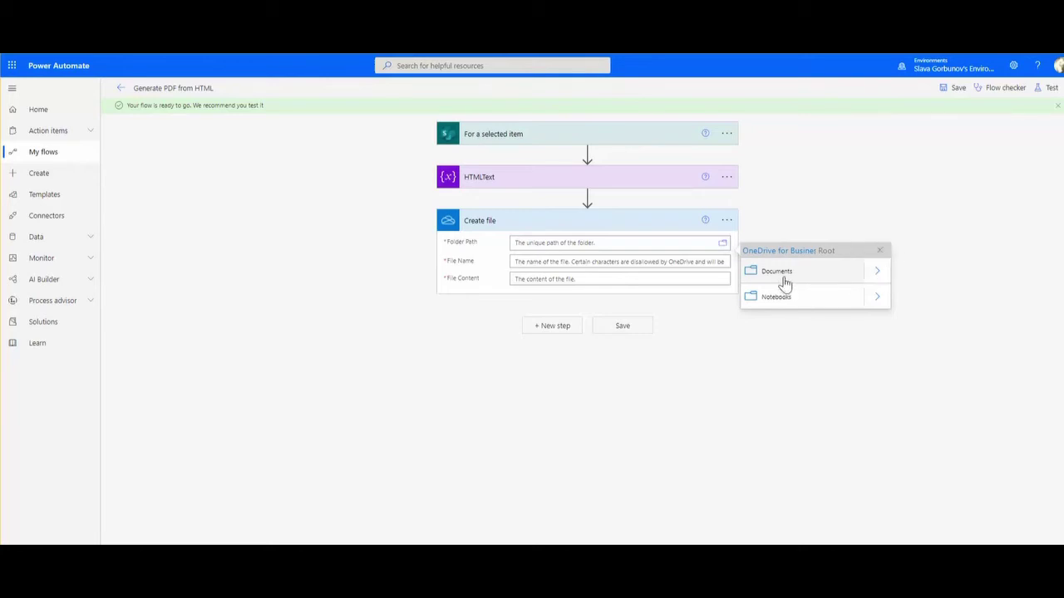
click(782, 278)
click(529, 274)
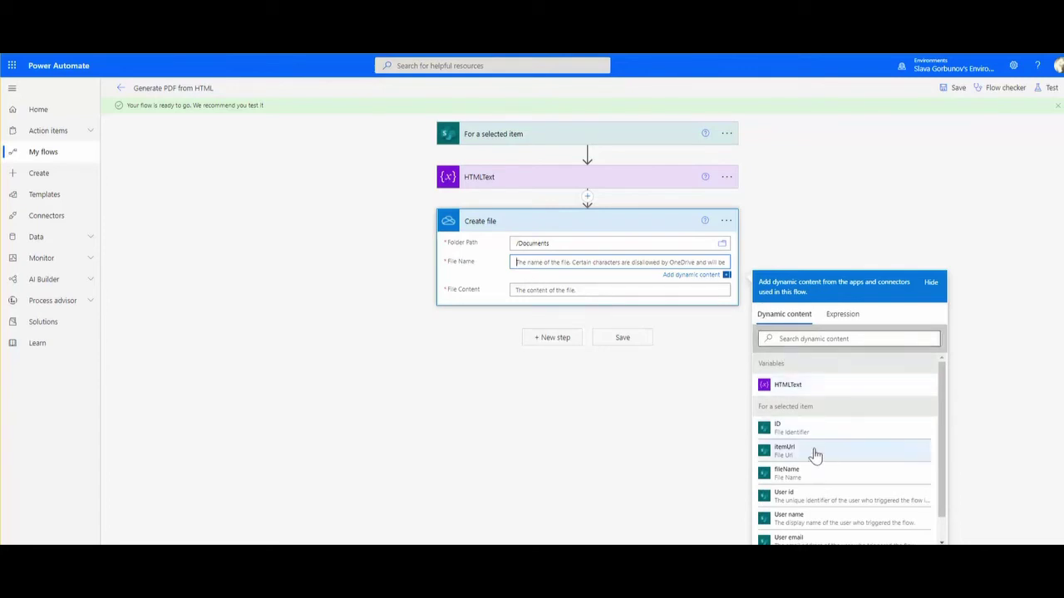
click(807, 496)
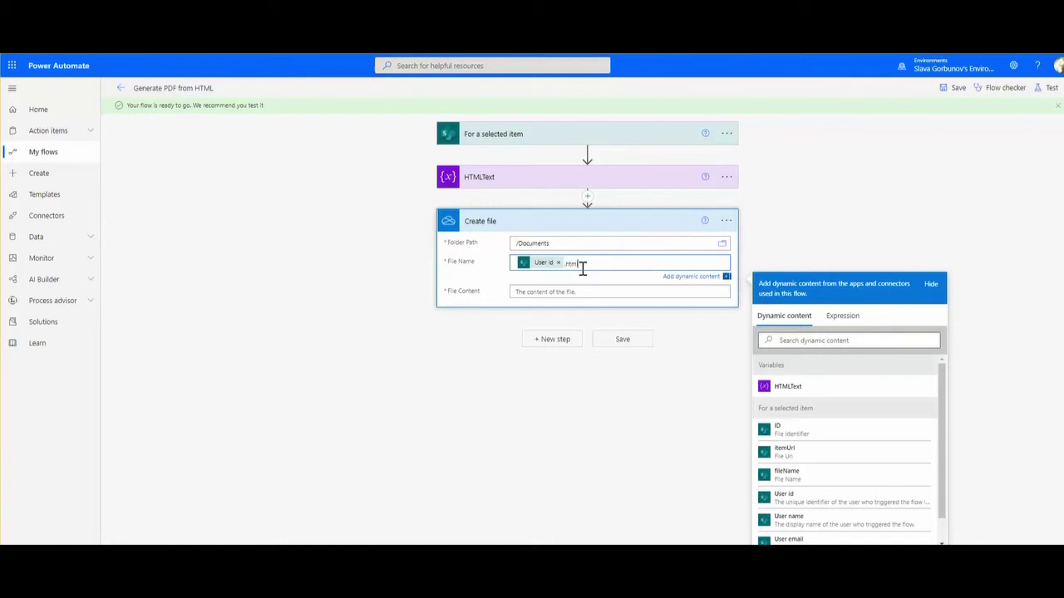
text(.html)
click(565, 291)
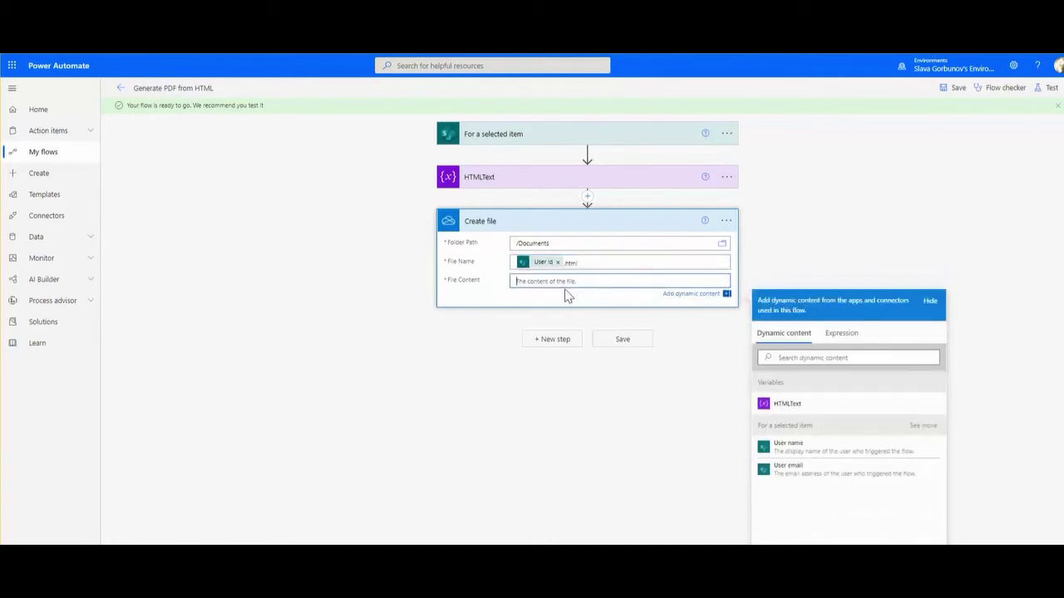
click(803, 407)
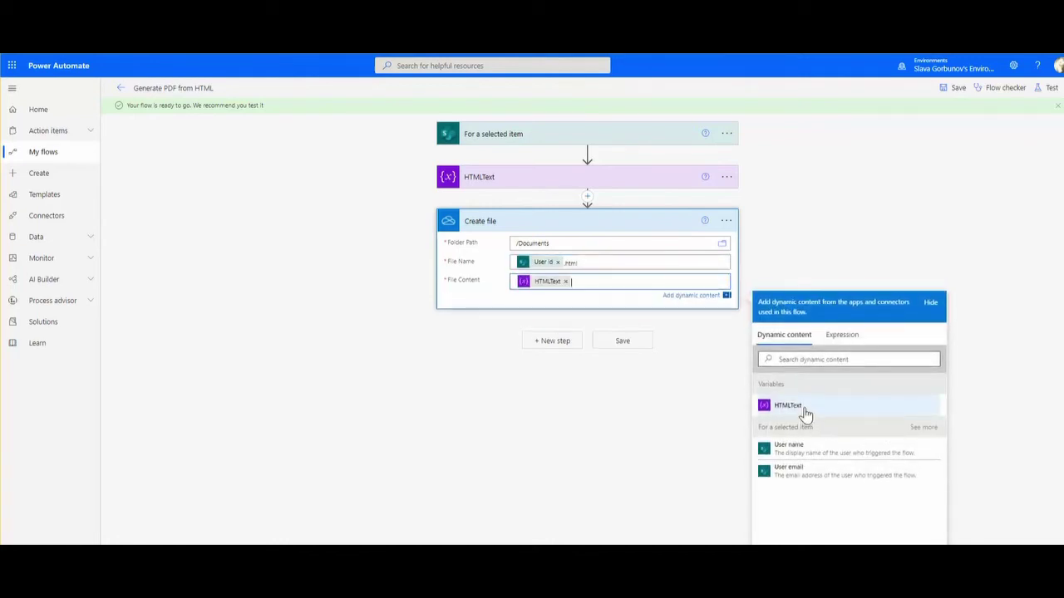
Step: Rename the Create file step to CreateHTMLFile
click(726, 221)
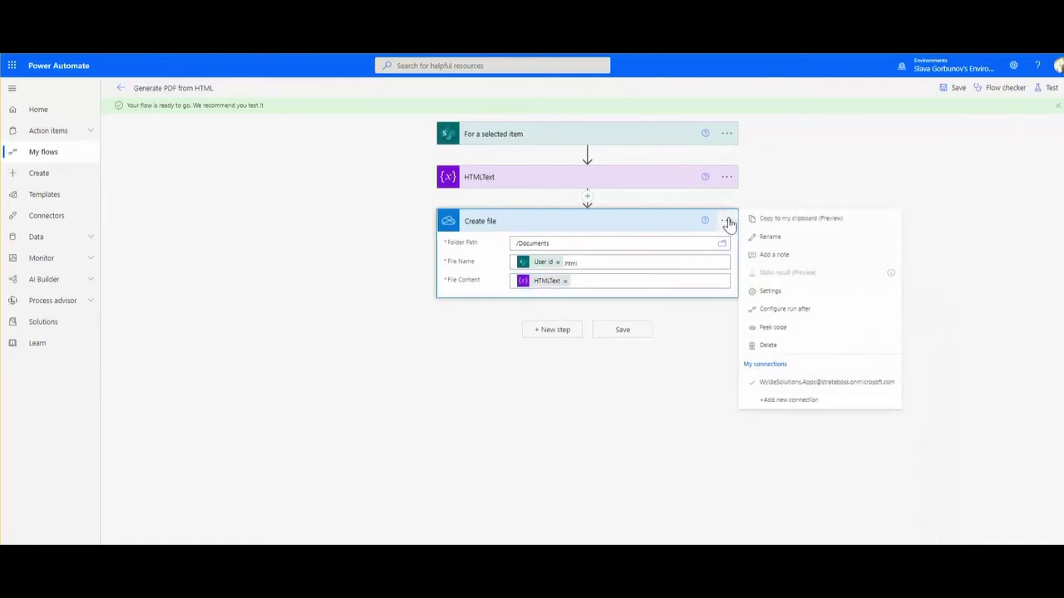
click(773, 239)
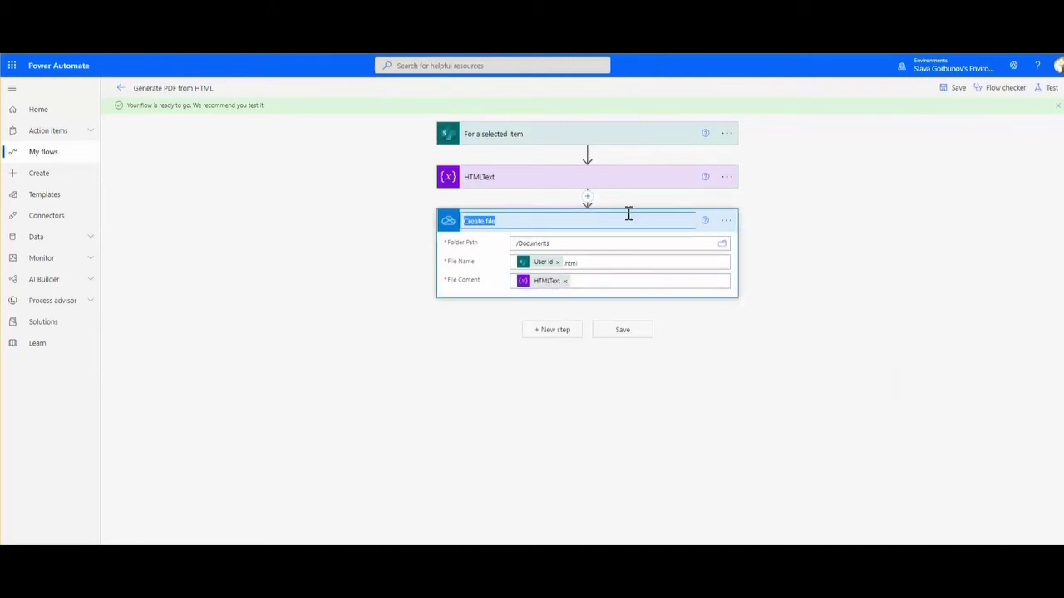
key(End)
key(shift+Left)
key(shift+Left)
key(shift+Left)
key(shift+Left)
key(BackSpace)
key(BackSpace)
text(HTMLFile)
click(490, 262)
Step: Add a OneDrive Convert file (Preview) step converting the CreateHTMLFile Id to PDF
click(548, 330)
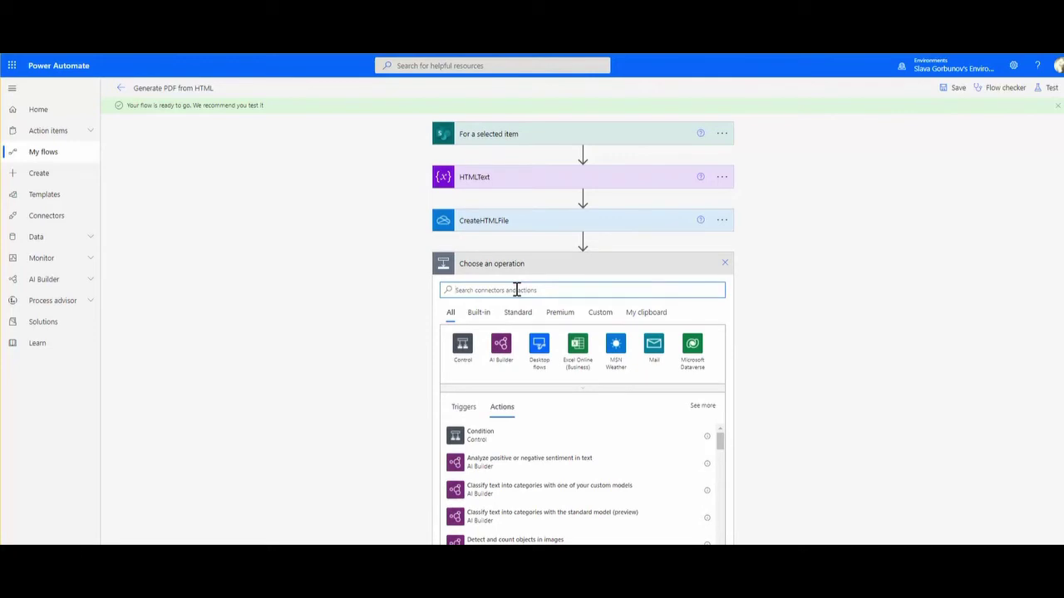
text(con)
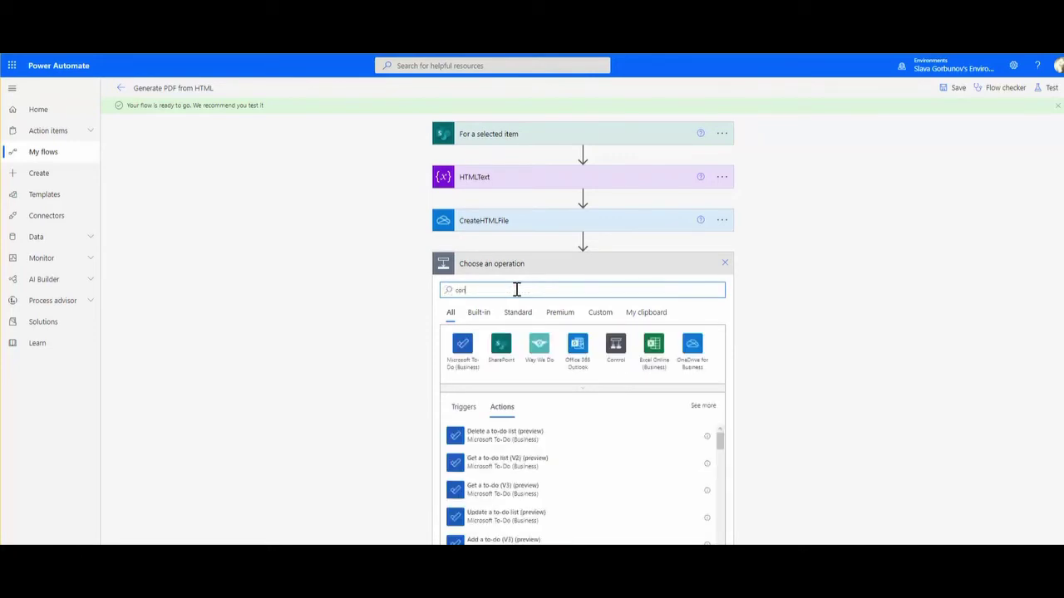
text(vert)
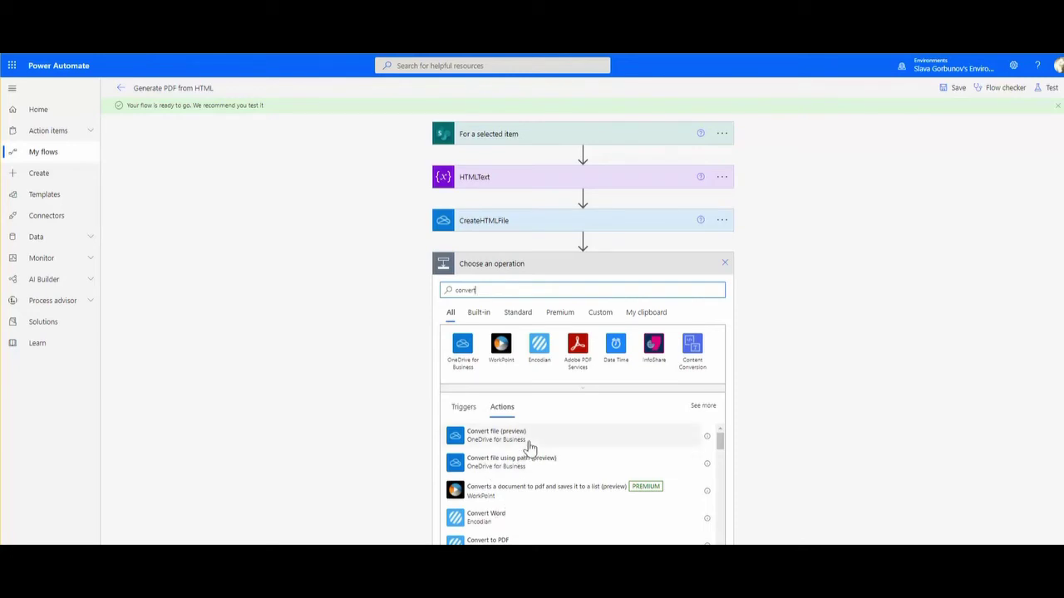
click(499, 433)
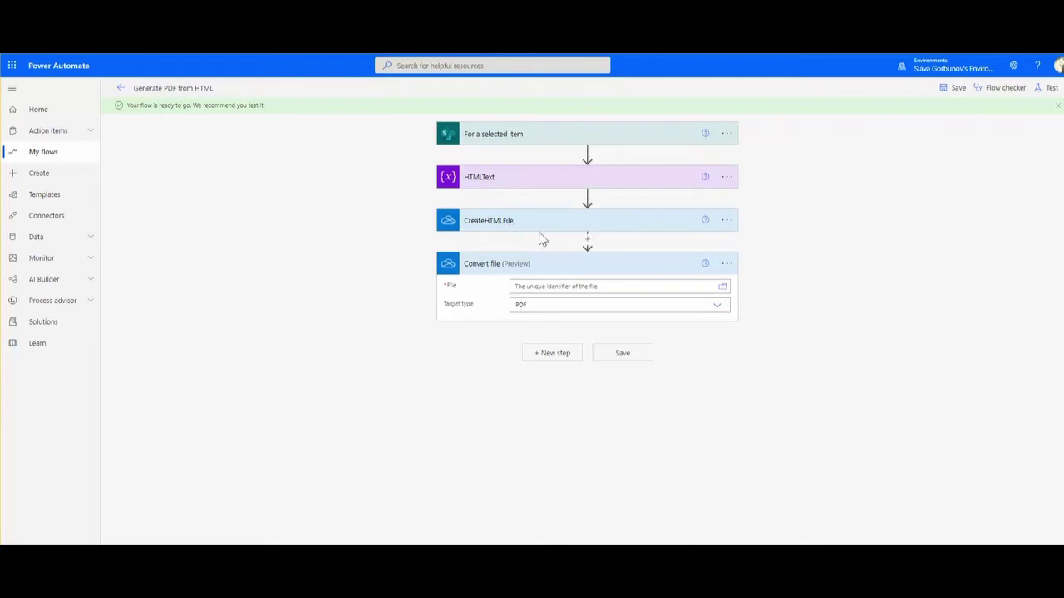
click(722, 287)
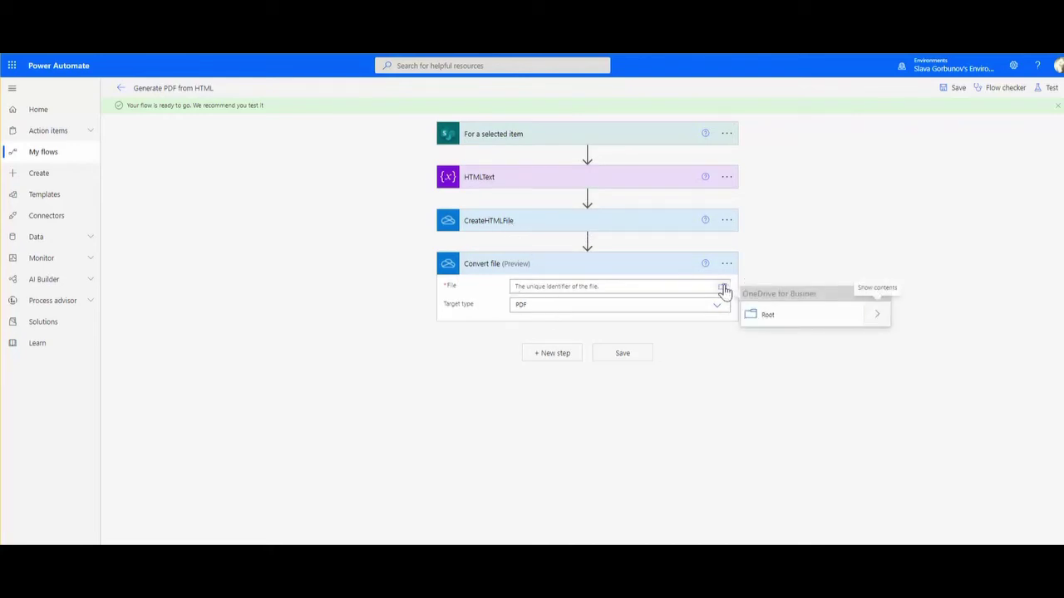
click(676, 287)
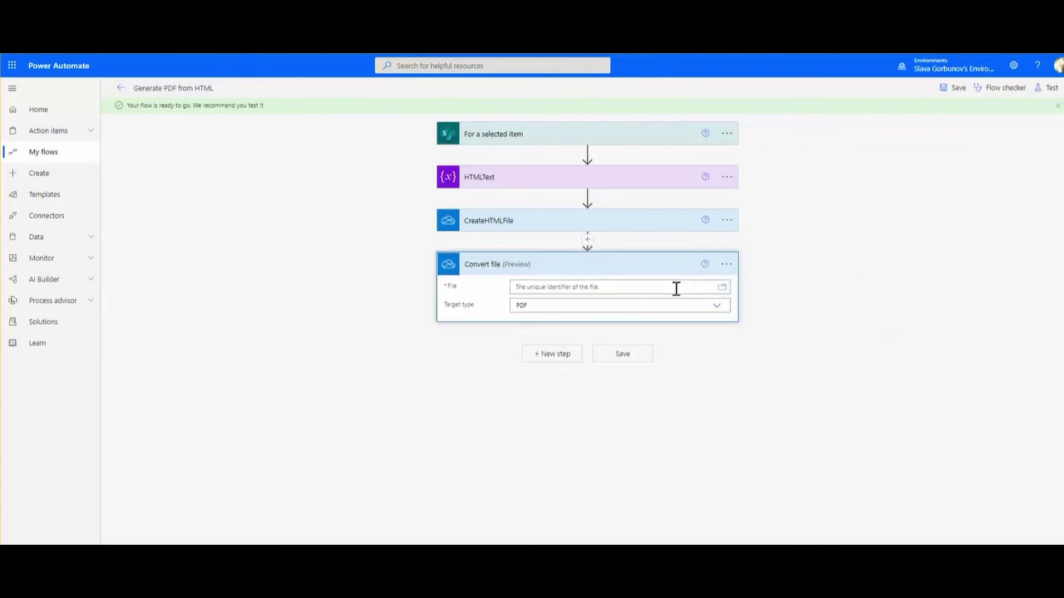
click(677, 287)
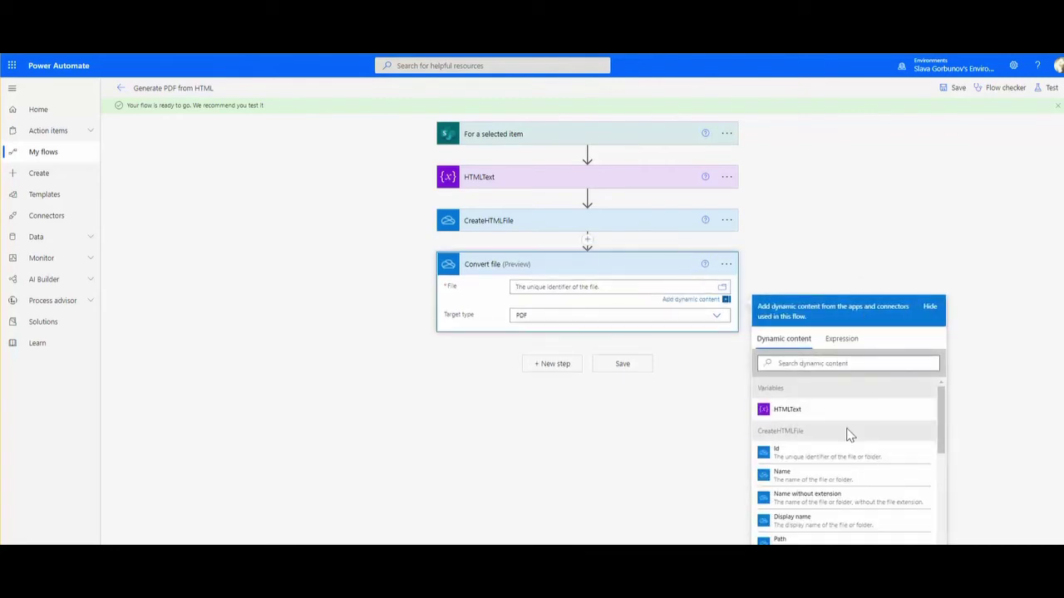
click(796, 462)
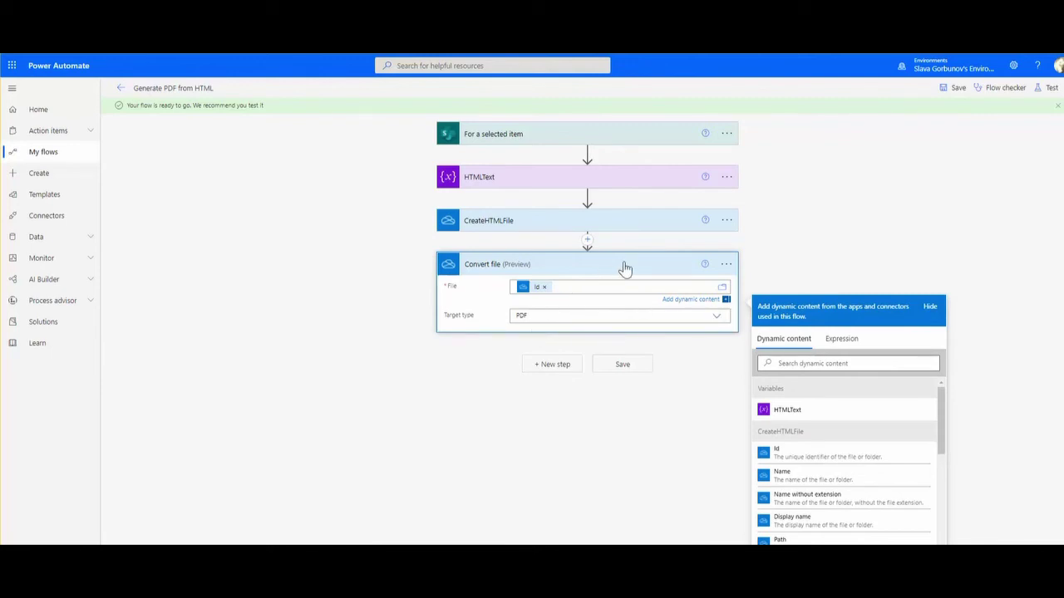
click(727, 265)
Step: Change the Convert file step's title to ConvertHTMLtoPDF
click(757, 278)
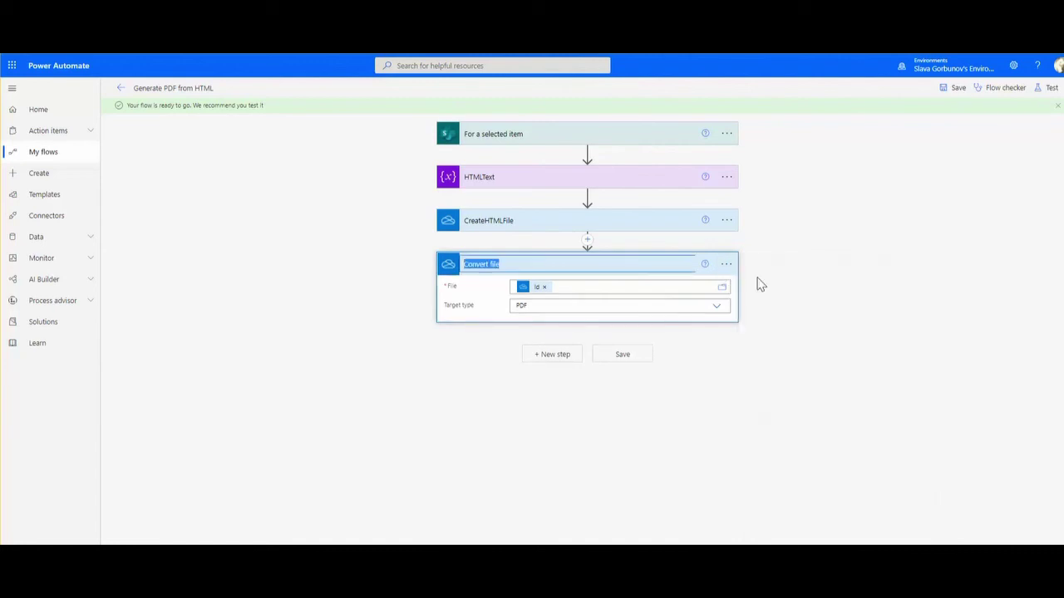
click(507, 264)
key(BackSpace)
key(BackSpace)
key(BackSpace)
text(HTMLtoPDF)
key(Return)
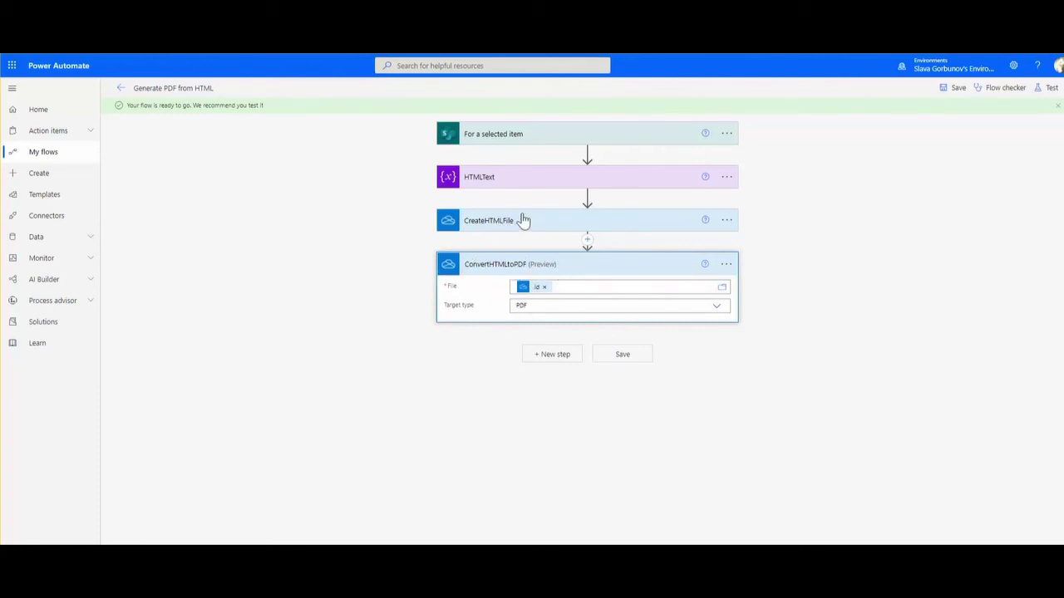
Step: Save the Generate PDF from HTML flow
click(958, 89)
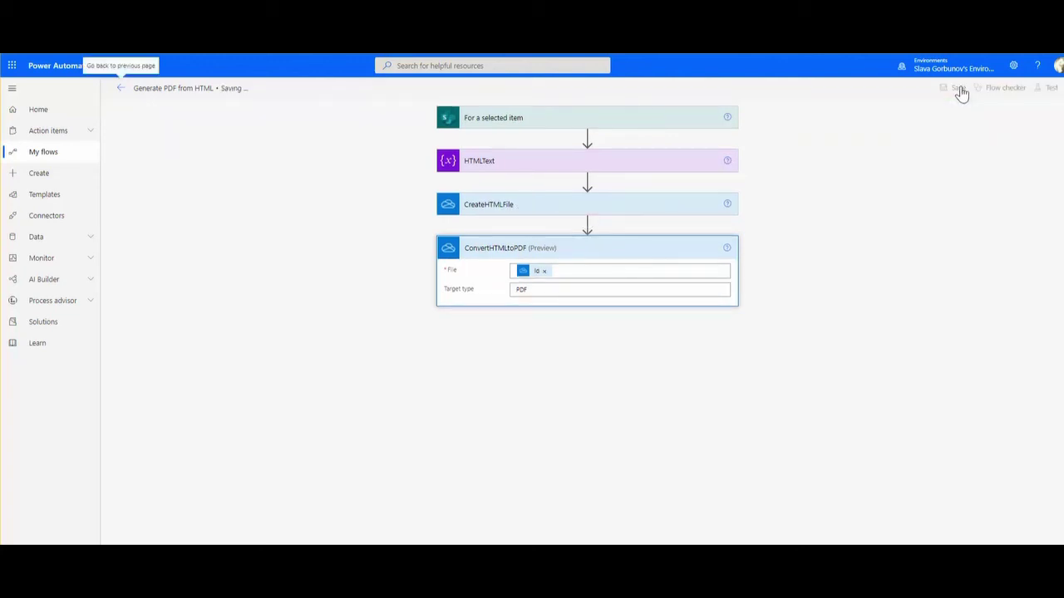